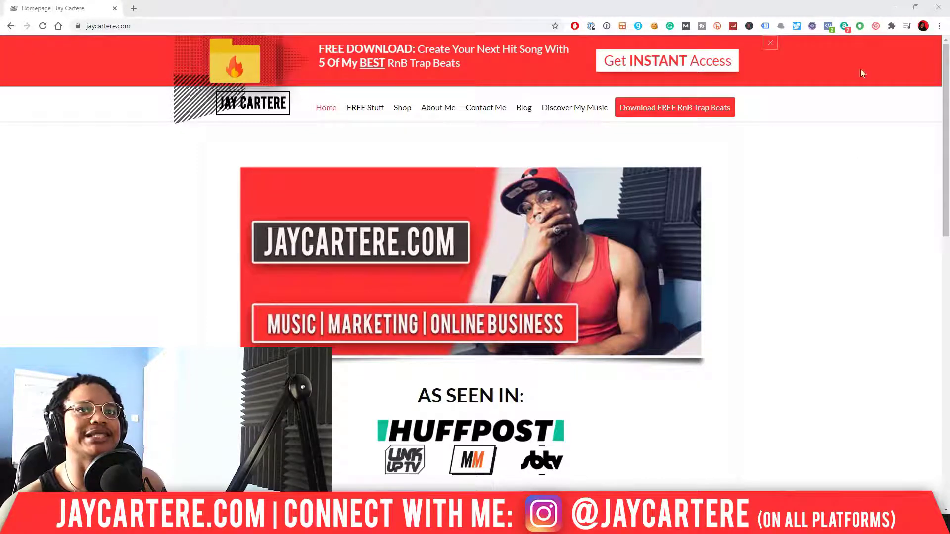
Minimize Chrome to bring the FL Studio tag project into view
click(893, 7)
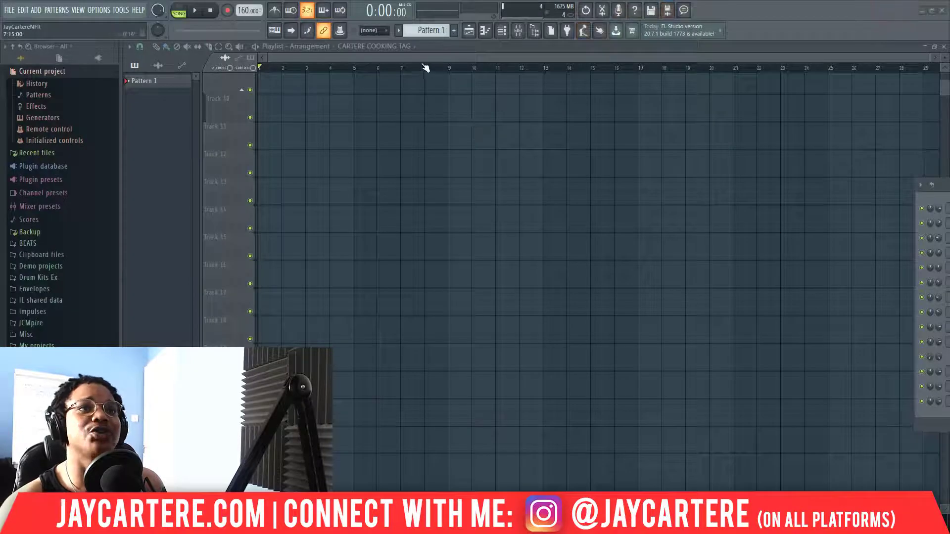
Open the Channel rack and move it up and to the left
click(942, 188)
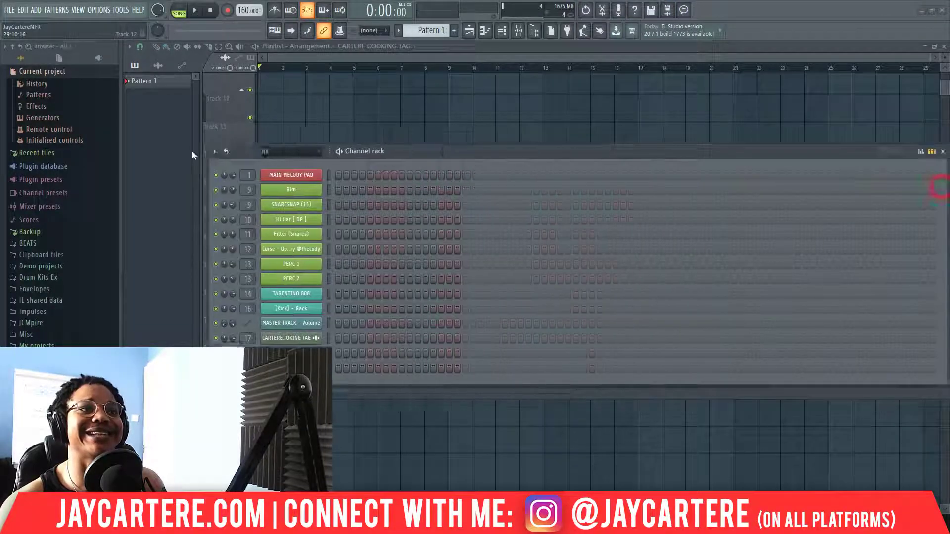
click(396, 144)
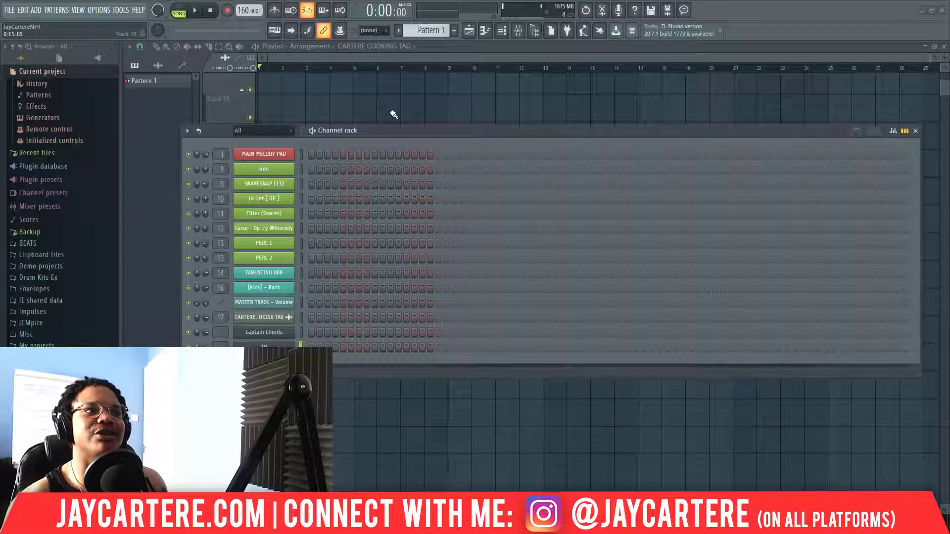
drag(378, 128, 328, 112)
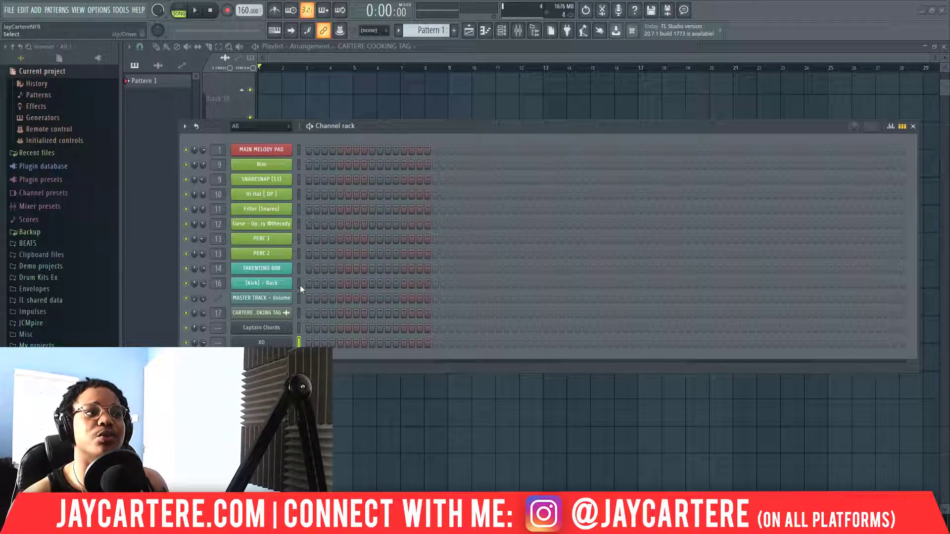
Open FL Keys for the MAIN MELODY PAD channel and arrange both windows
right_click(273, 149)
click(310, 151)
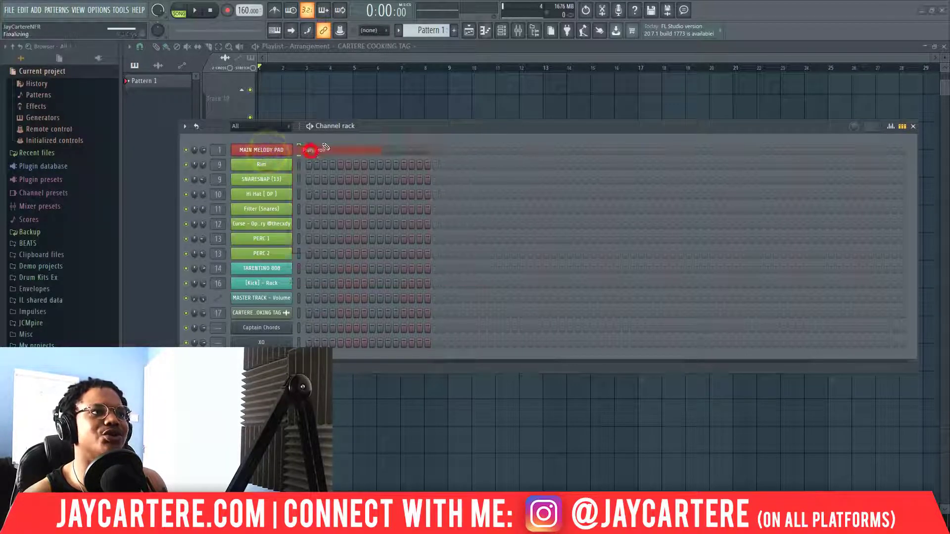
click(812, 84)
click(275, 152)
drag(396, 128, 449, 286)
drag(241, 82, 340, 89)
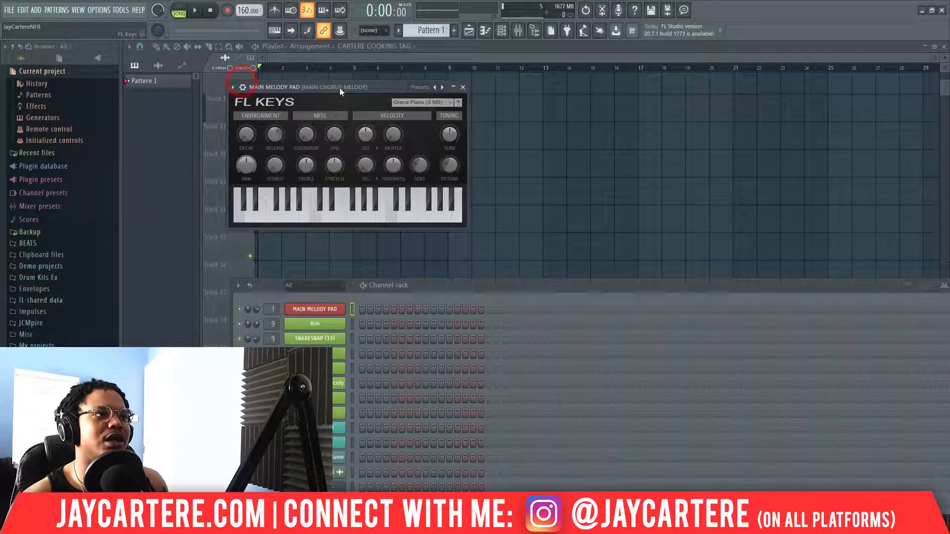
Use Link to controller on the FL Keys PAN knob, then close the FL Keys window
right_click(247, 165)
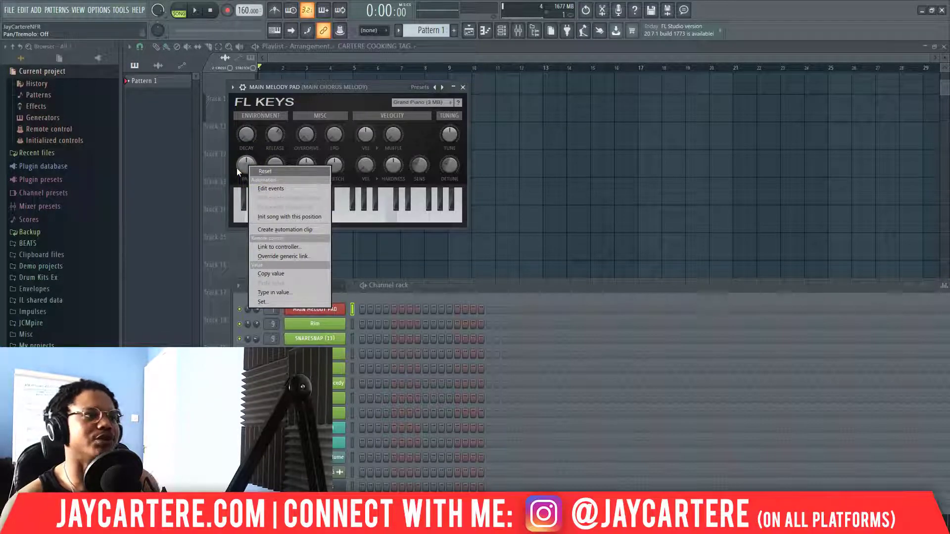
click(243, 164)
right_click(244, 163)
click(244, 166)
right_click(243, 165)
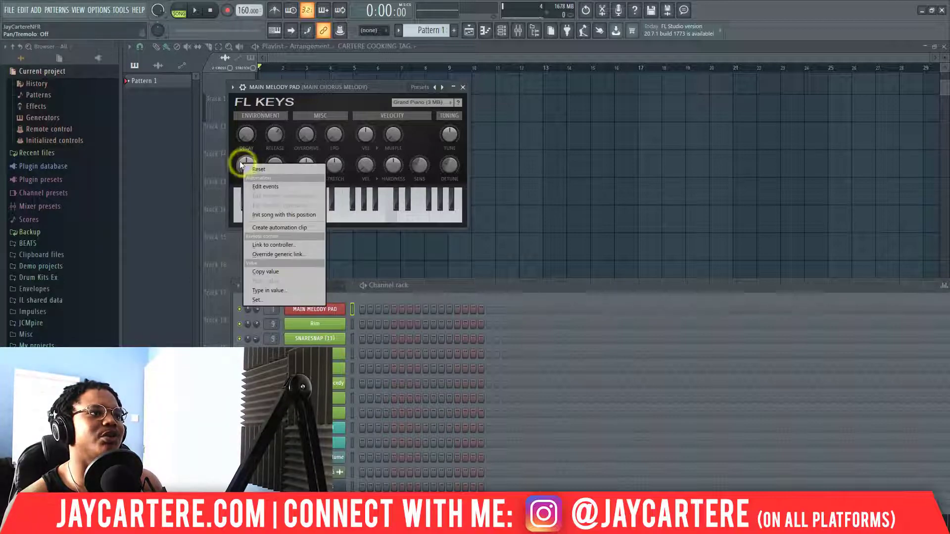
click(285, 246)
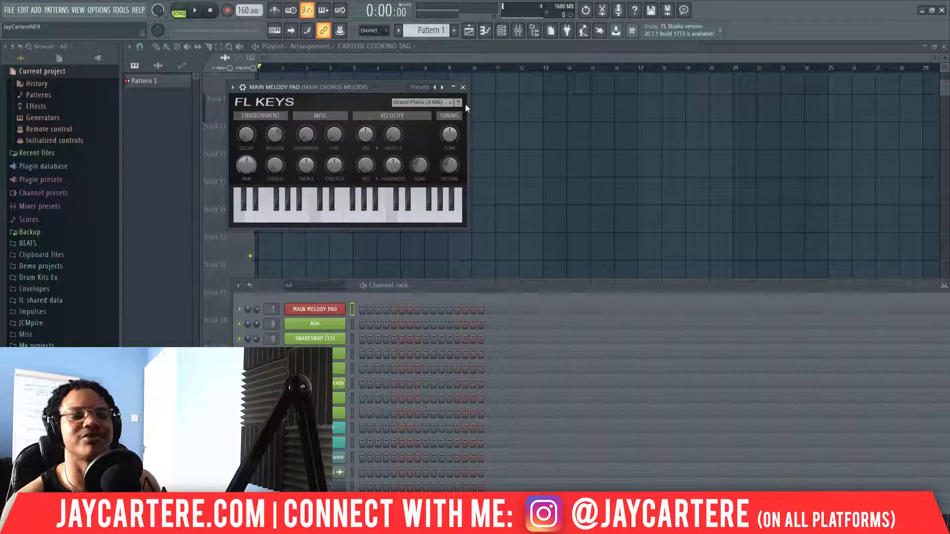
click(463, 88)
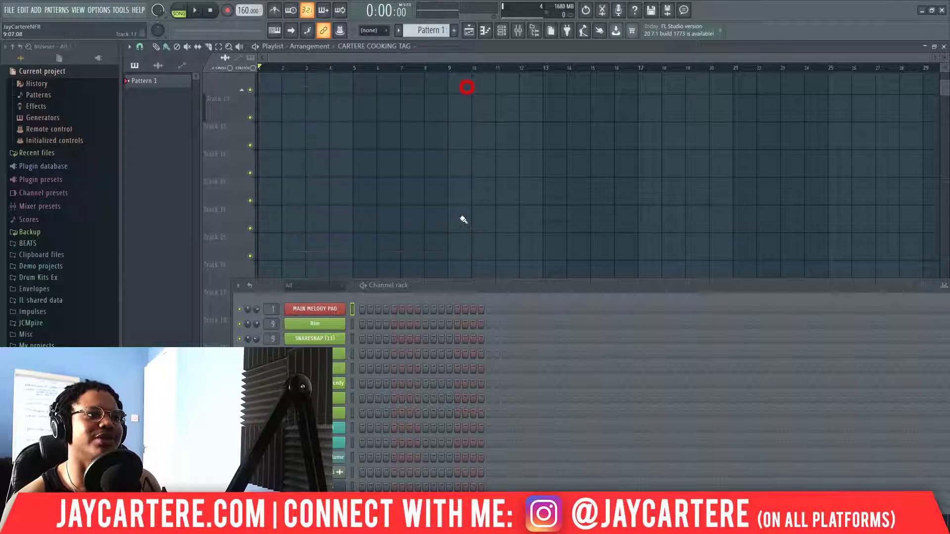
Add a Kontakt channel to the widened Channel rack and position its window
double_click(443, 288)
click(281, 380)
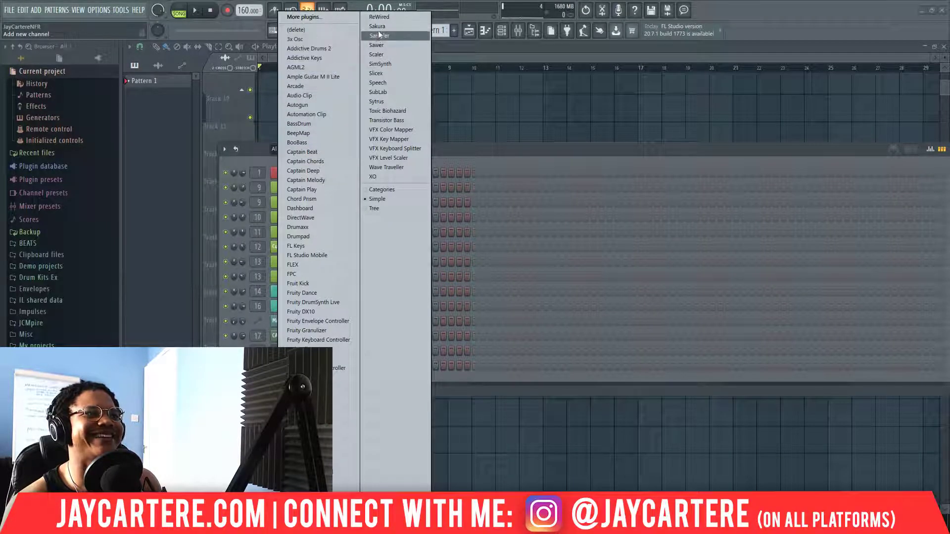
click(414, 29)
drag(792, 199, 671, 176)
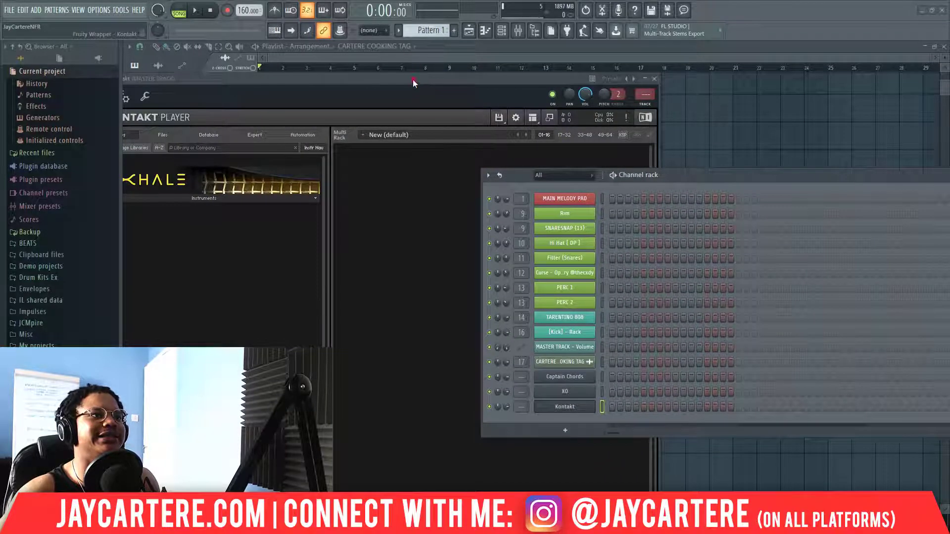
drag(413, 80, 506, 77)
Load EXHALE from the Libraries tab into Kontakt and turn the STUTTER macro to 64%
click(326, 176)
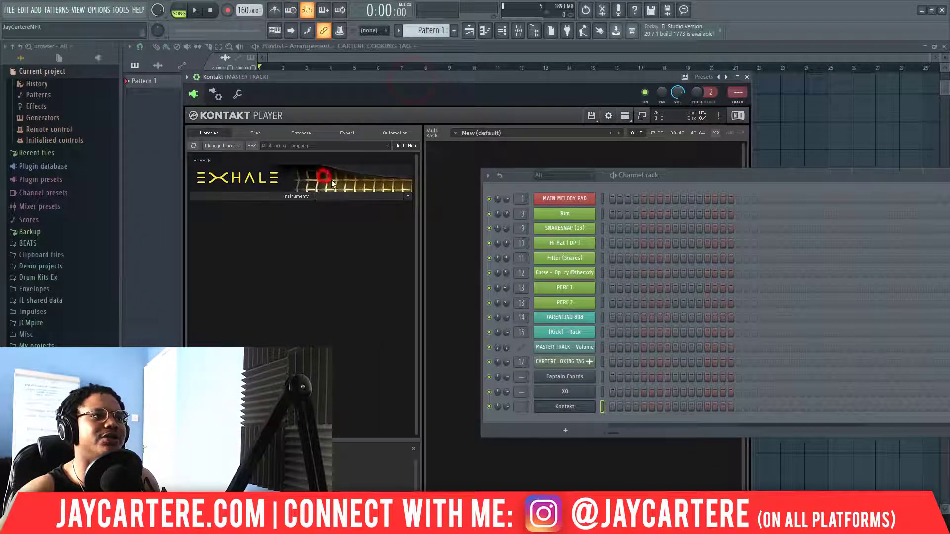
click(407, 196)
click(436, 218)
drag(494, 307, 500, 303)
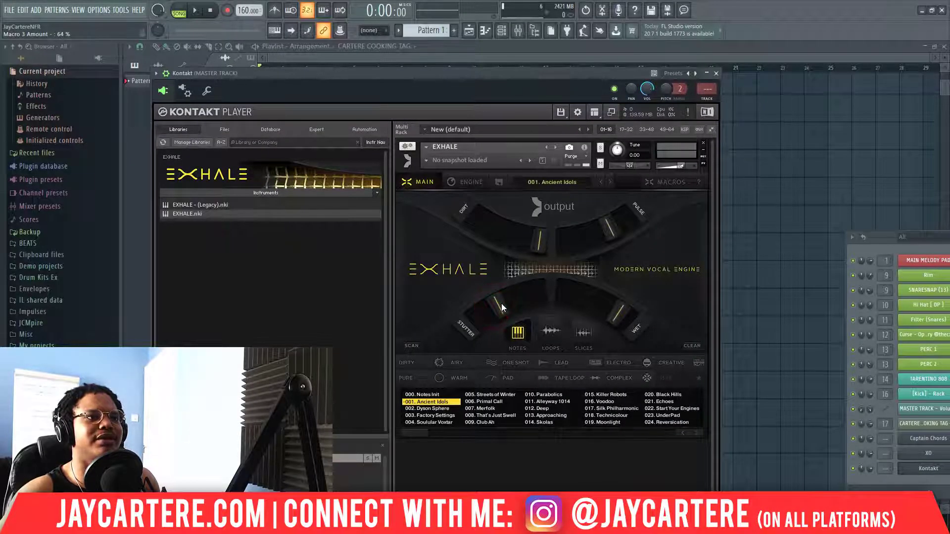
click(120, 10)
Link the STUTTER macro to a hardware knob via TOOLS > Last tweaked > Link to controller
mouse_move(147, 132)
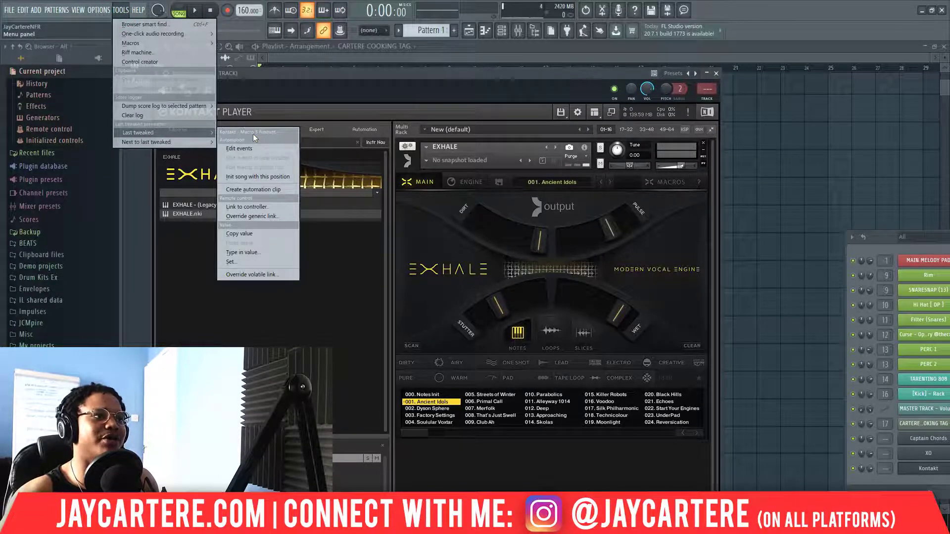
click(257, 207)
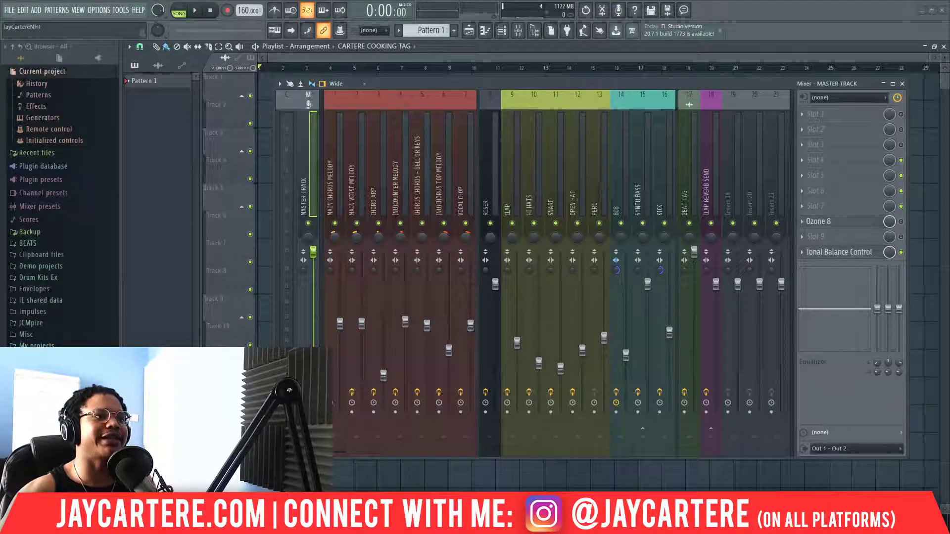
Arm Multilink to controllers, pull the master volume to about 107% (1.6 dB), and open its link options
right_click(311, 253)
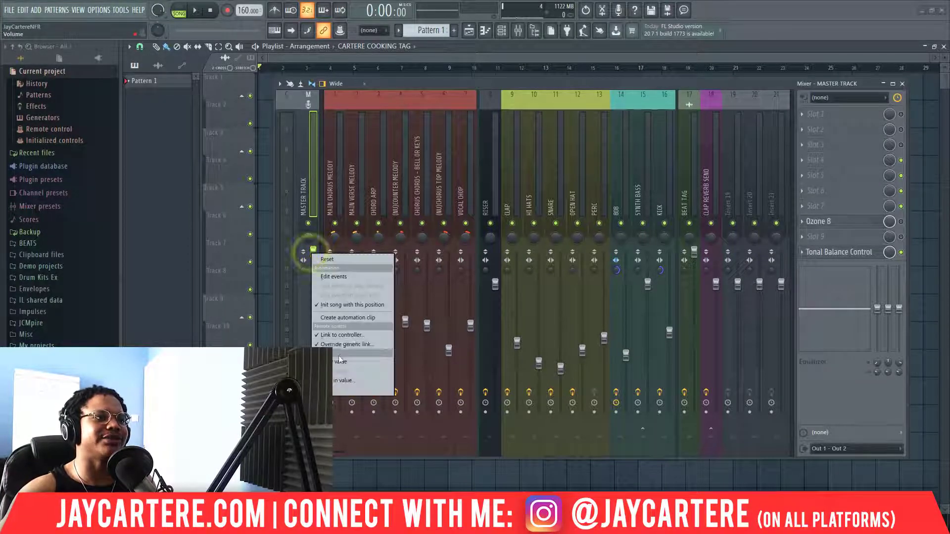
key(Escape)
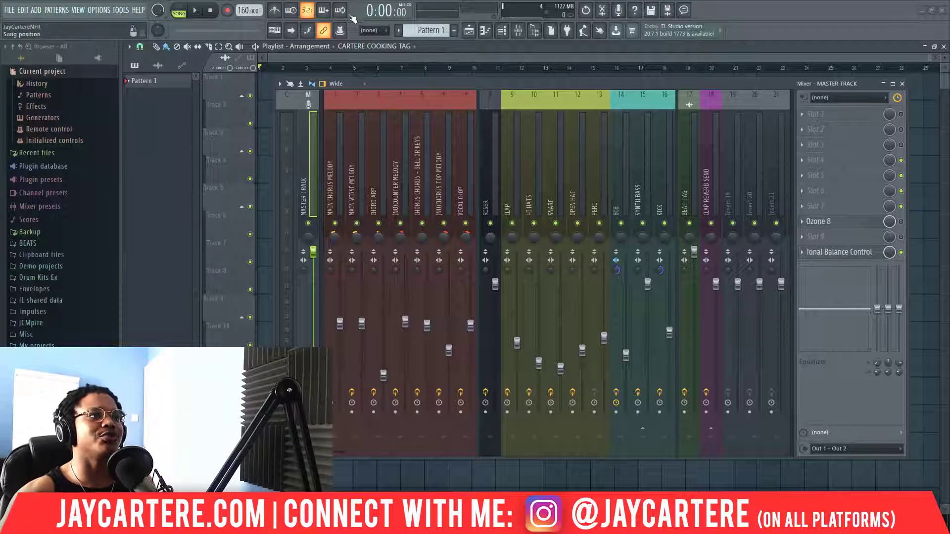
click(341, 31)
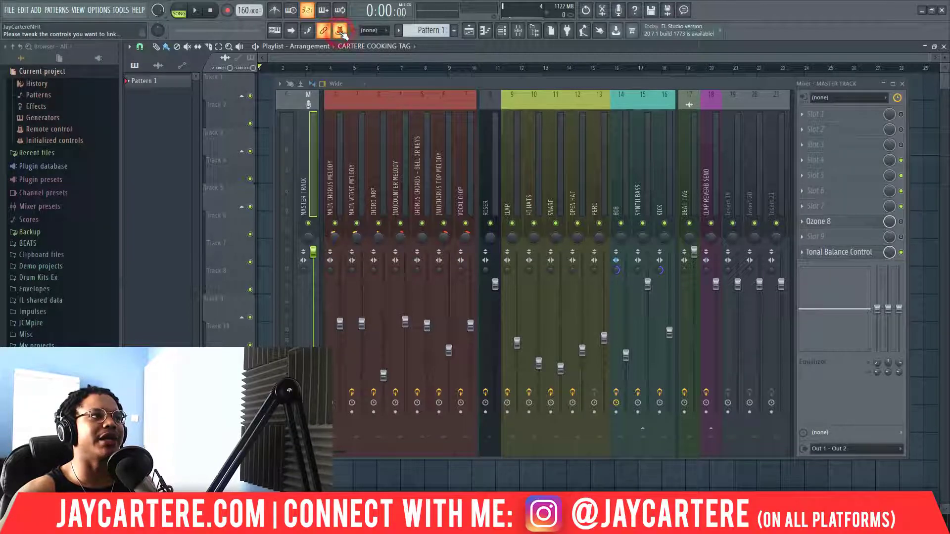
click(313, 252)
drag(318, 255, 316, 274)
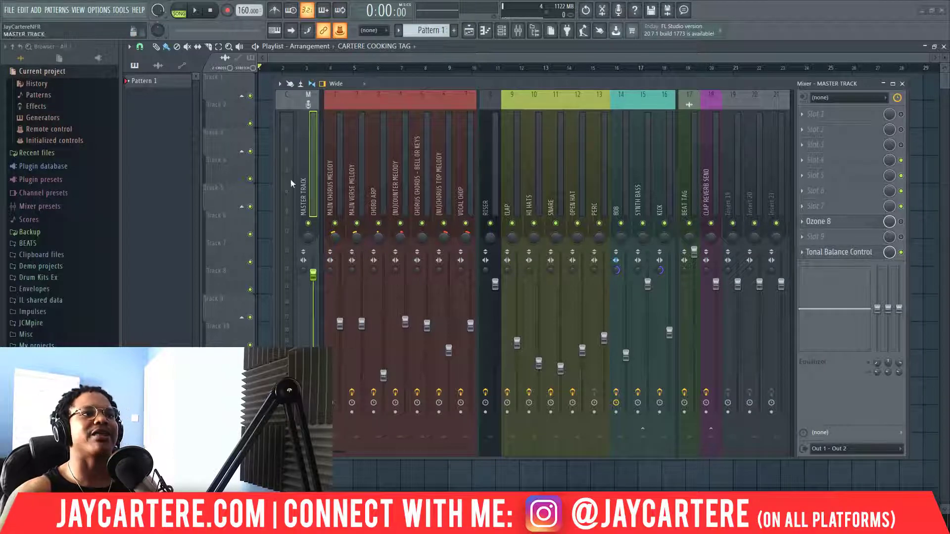
right_click(341, 31)
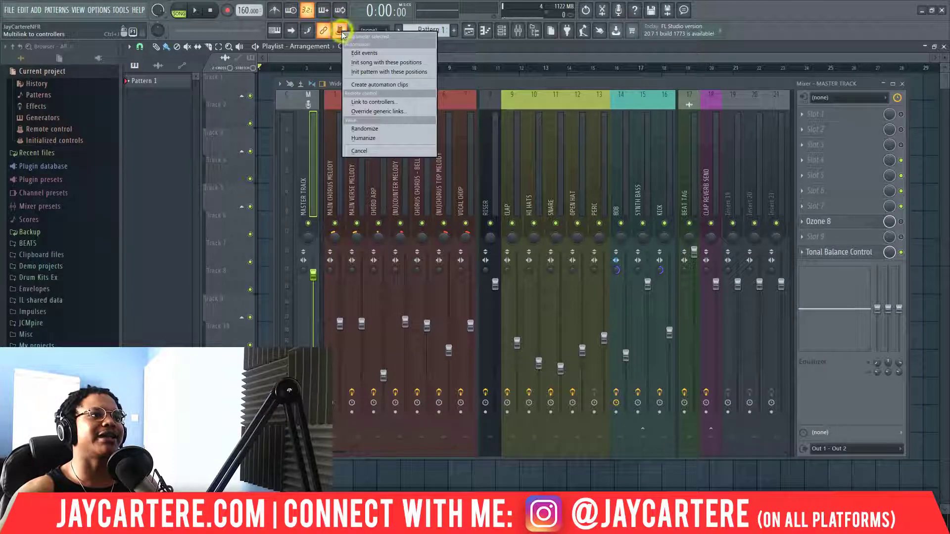
Open and close the generic link settings, then reposition the mixer window over the playlist
click(367, 113)
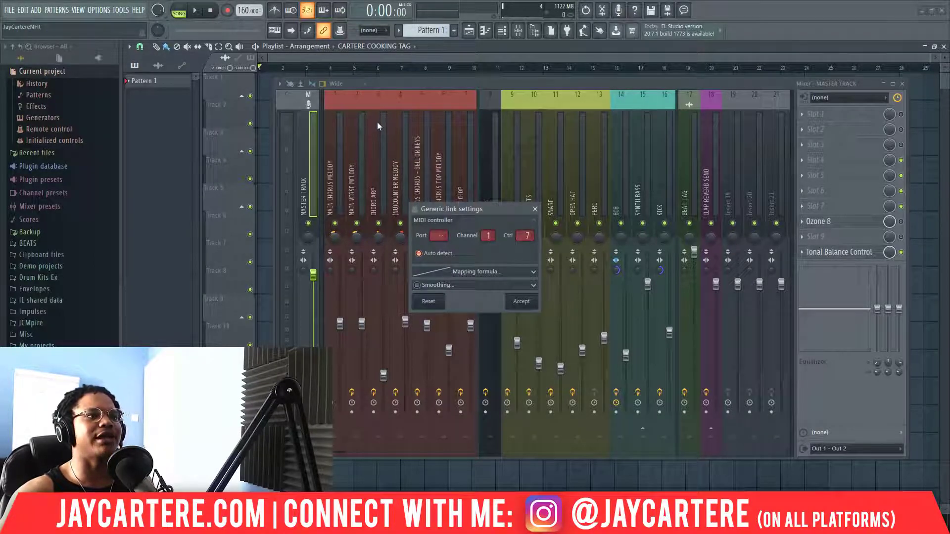
key(Return)
drag(330, 96, 348, 107)
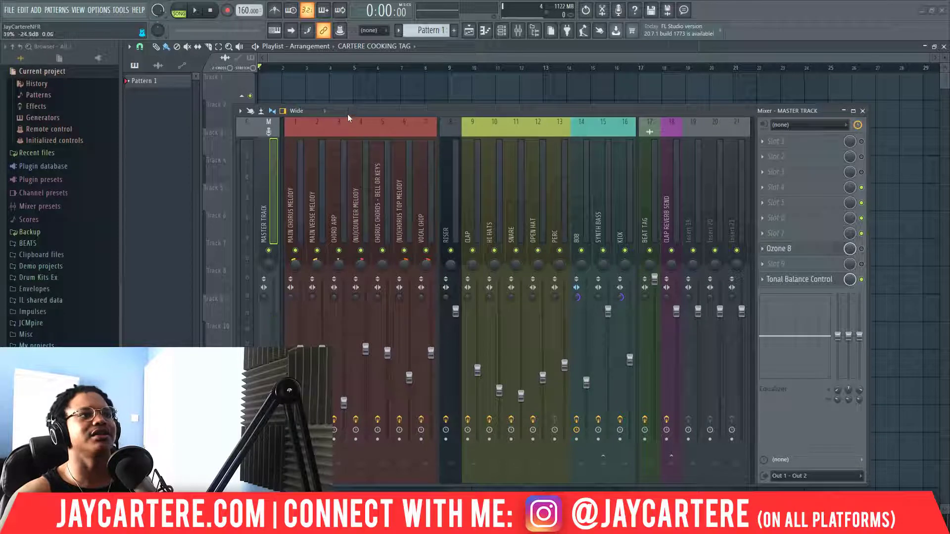
drag(359, 112, 364, 100)
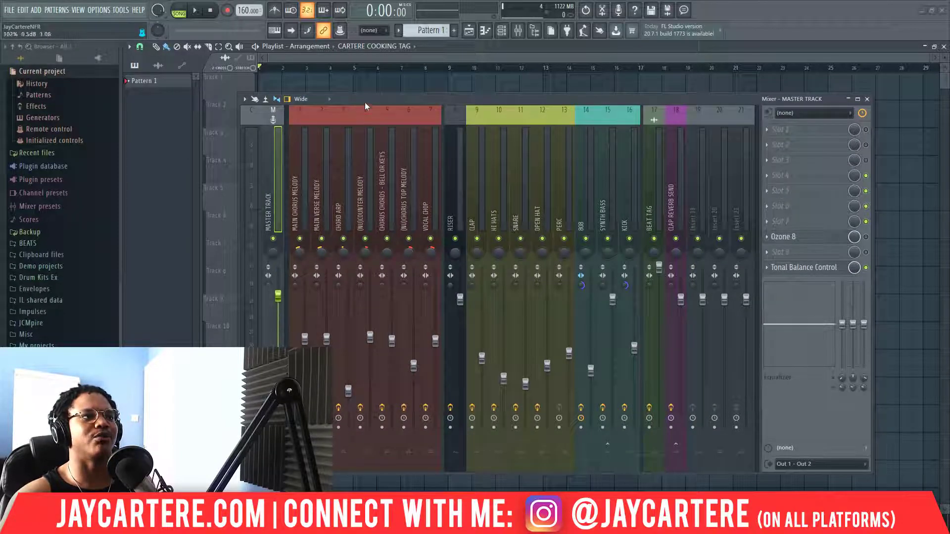
drag(364, 102, 405, 98)
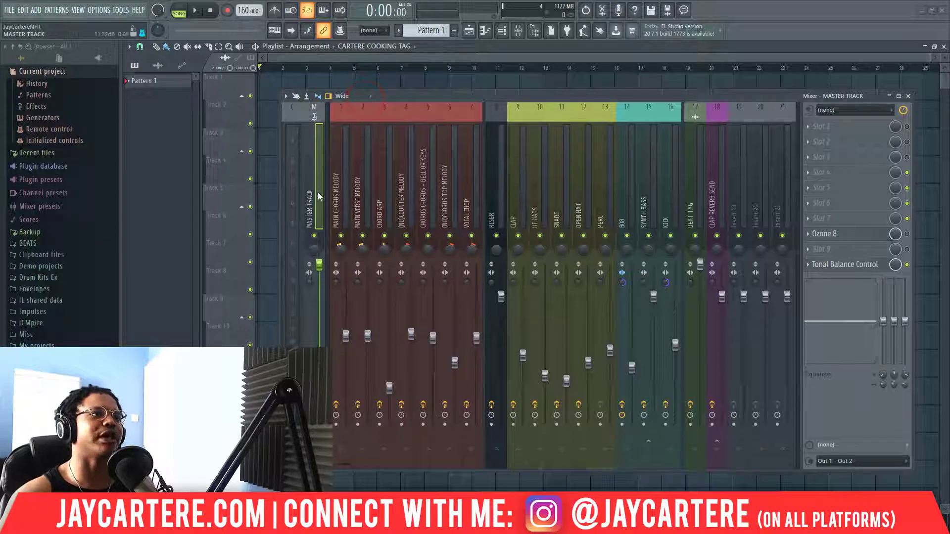
drag(391, 96, 421, 89)
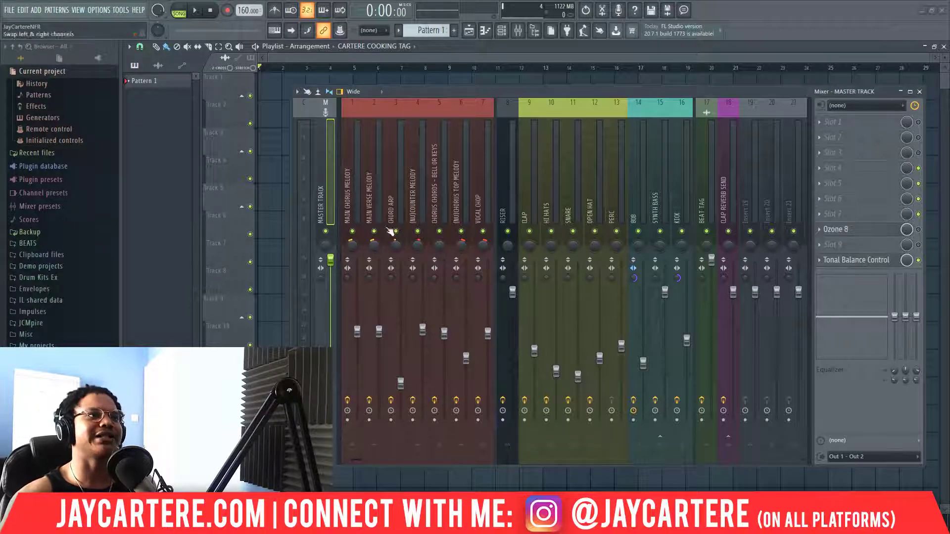
Re-arm Multilink, move the master fader, and set an Override generic link on channel 1 controller 7
click(341, 31)
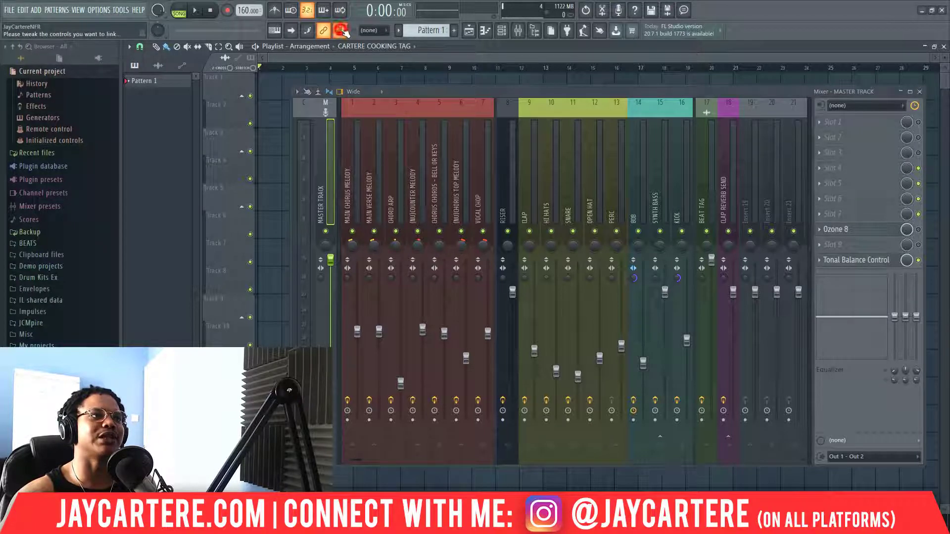
drag(334, 263, 355, 373)
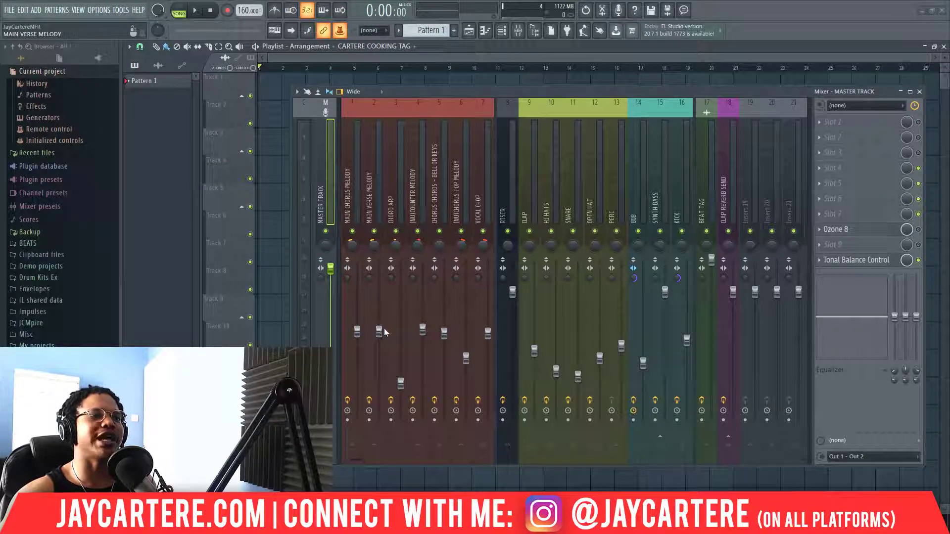
right_click(340, 31)
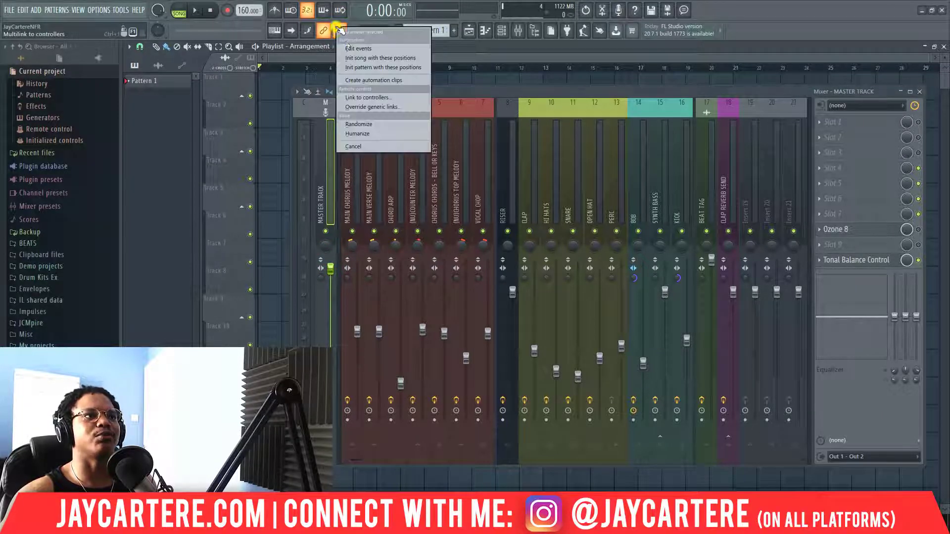
click(382, 106)
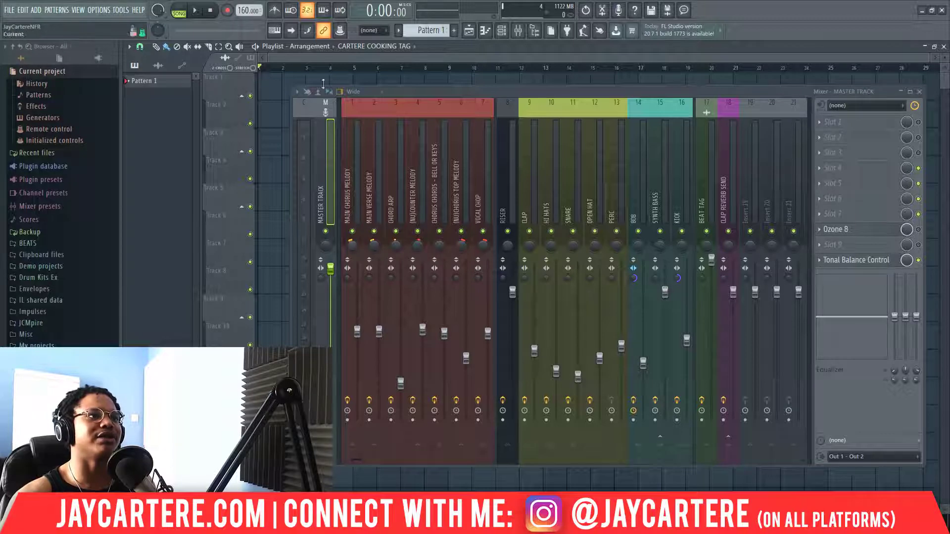
drag(402, 92, 373, 87)
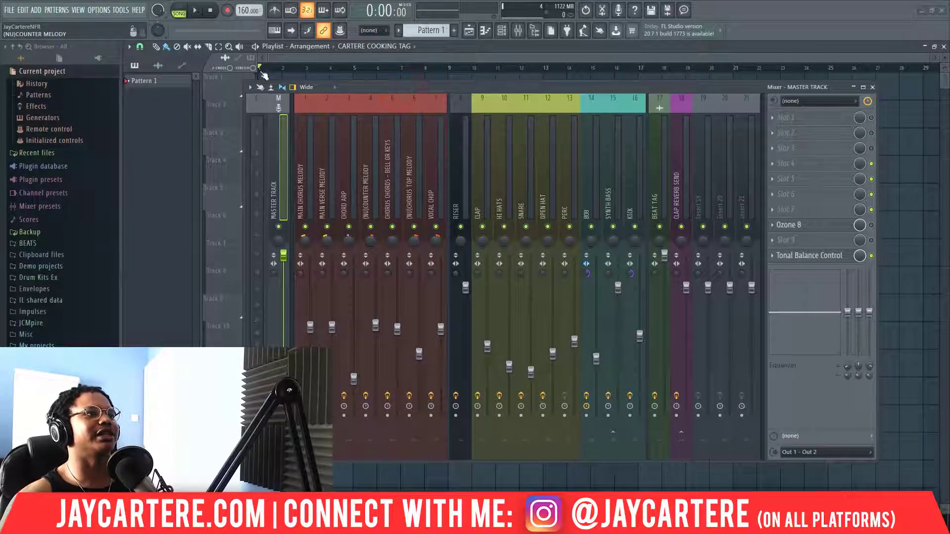
Start a new project from the RNB TRAP MIXING TEMPLATE FOR ME template, answering the untitled.flp save prompt
click(9, 10)
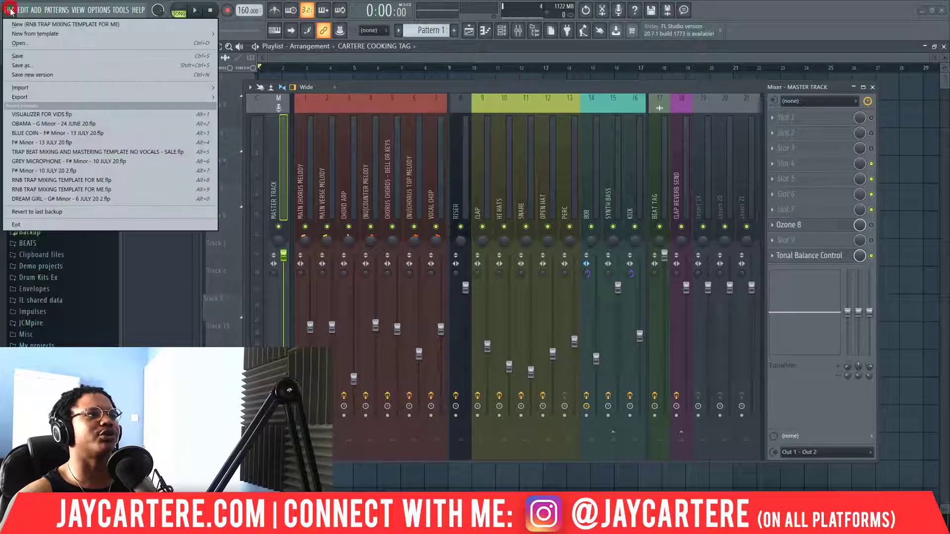
click(31, 25)
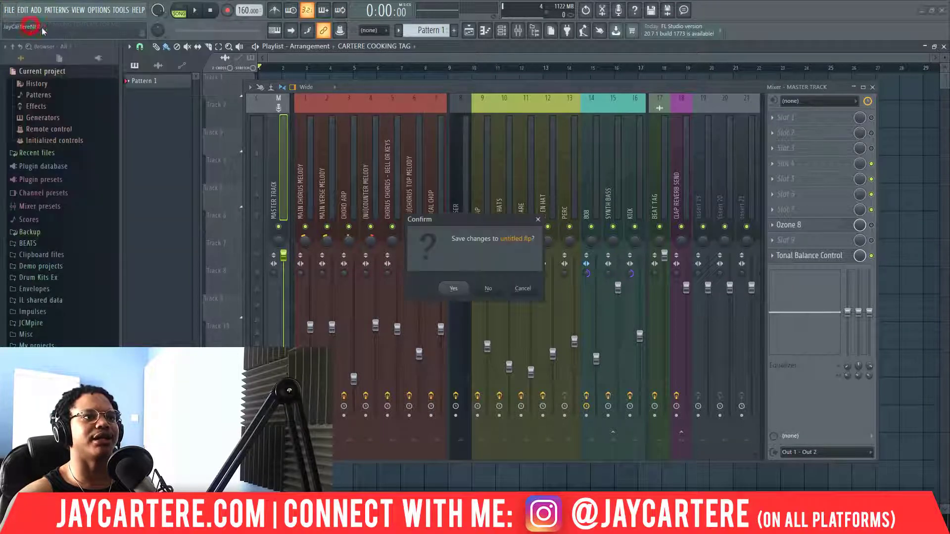
click(464, 290)
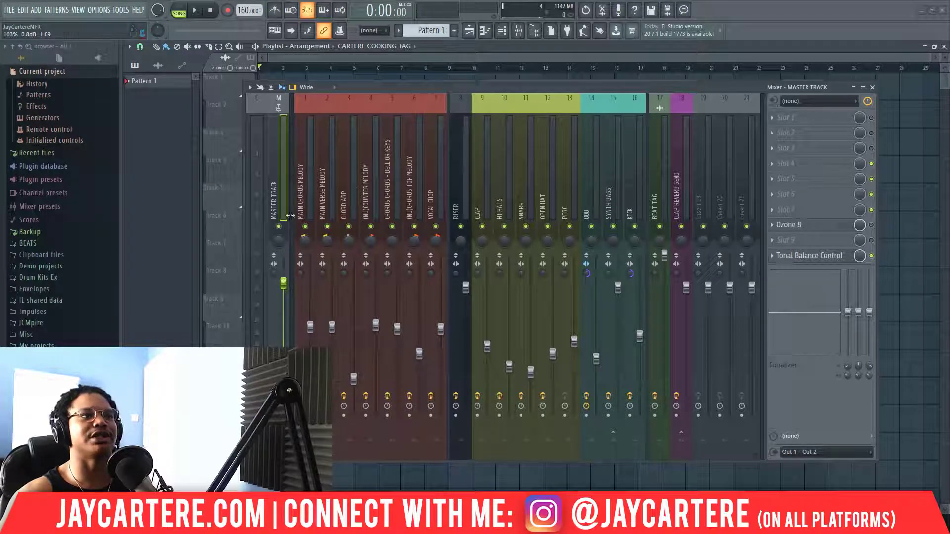
mouse_move(372, 97)
mouse_down()
mouse_move(333, 117)
mouse_move(379, 93)
mouse_up()
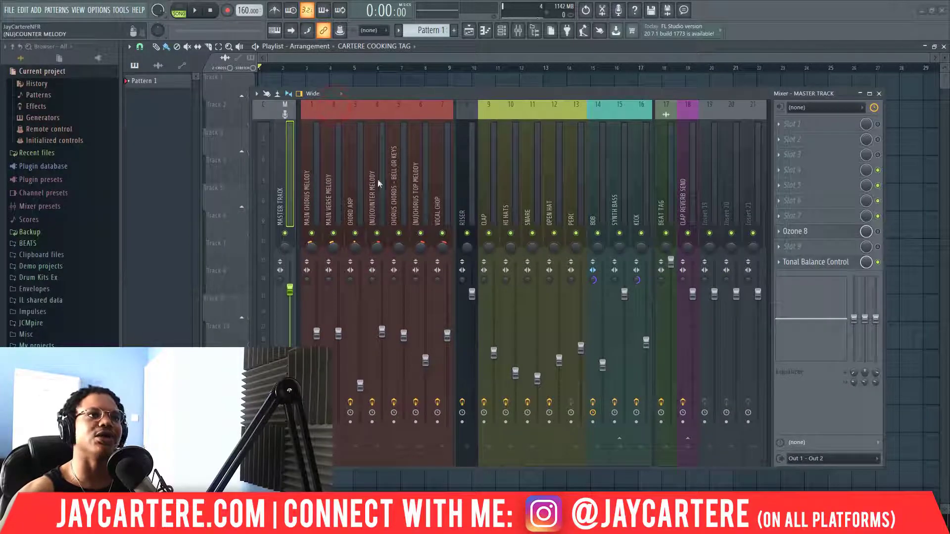
drag(476, 94, 456, 89)
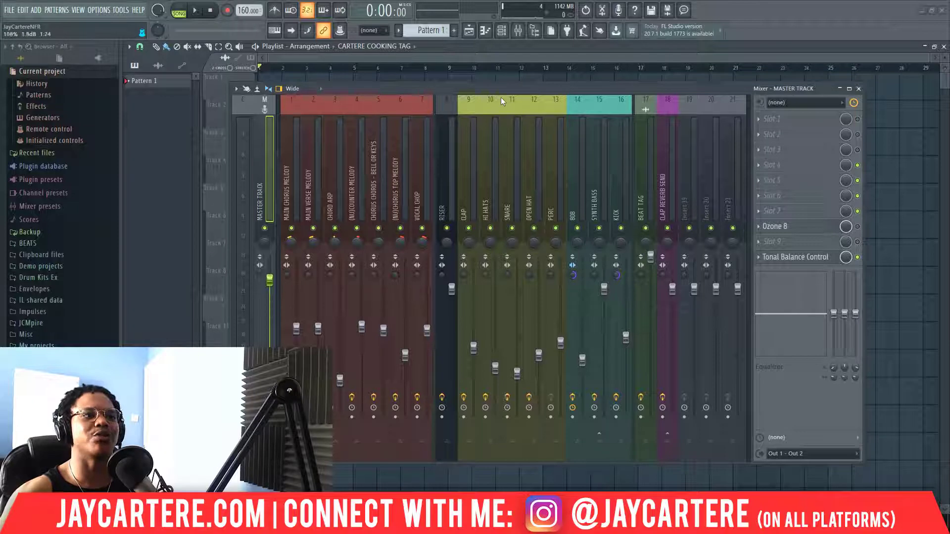
drag(435, 90, 405, 87)
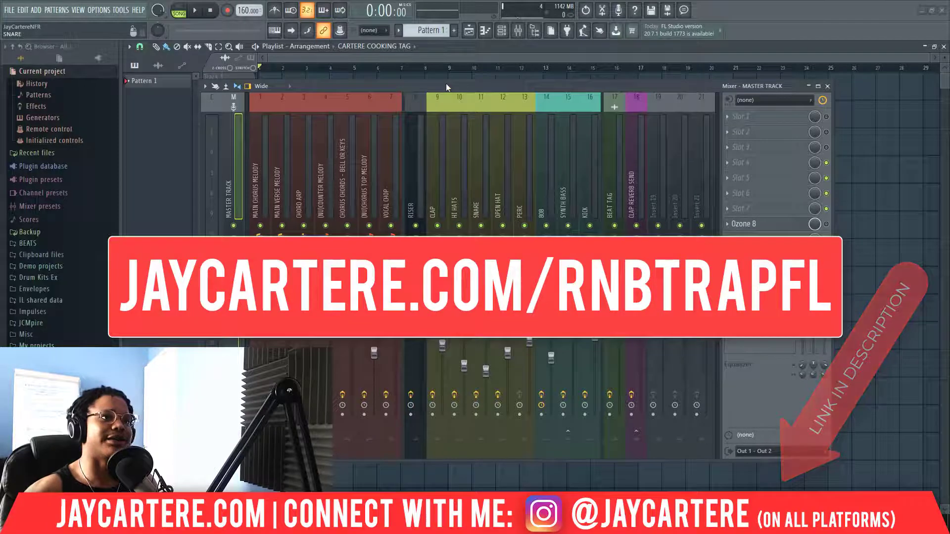
Nudge the mixer down and switch to the File Explorer window showing RNB TRAP STASH
drag(447, 83, 445, 97)
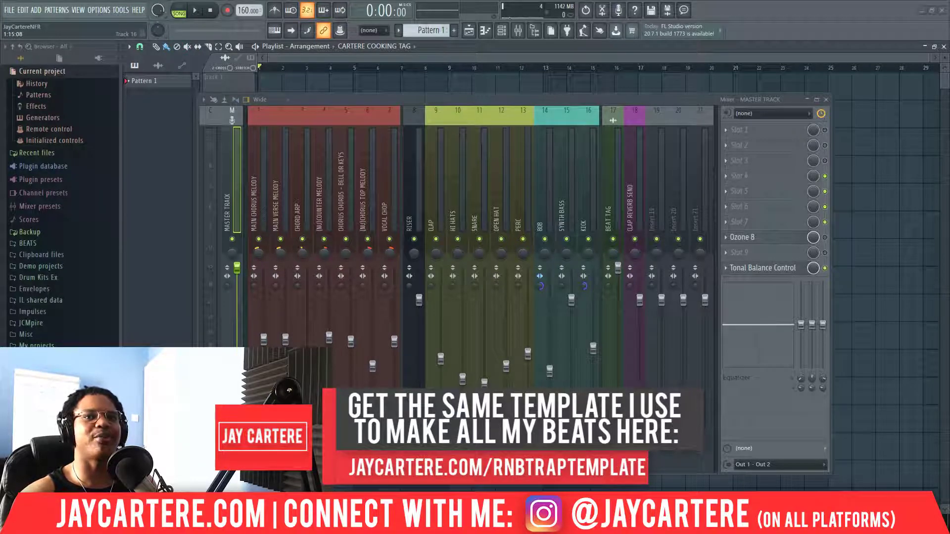
key(alt+Tab)
drag(556, 114, 487, 113)
Navigate to Documents\Image-Line\FL Studio\Settings\Mapping\Generic\local
scroll(273, 293, up, 2)
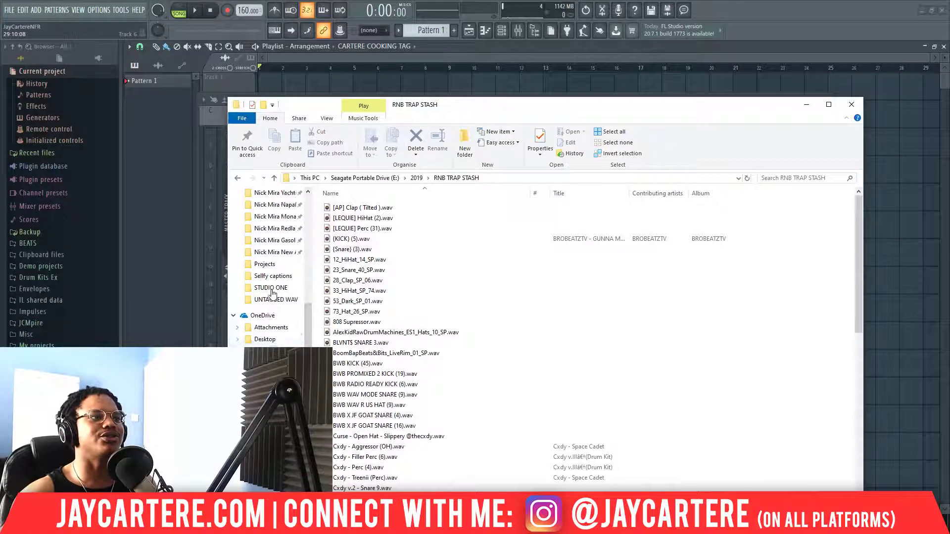
scroll(273, 294, up, 6)
scroll(277, 257, up, 1)
click(269, 237)
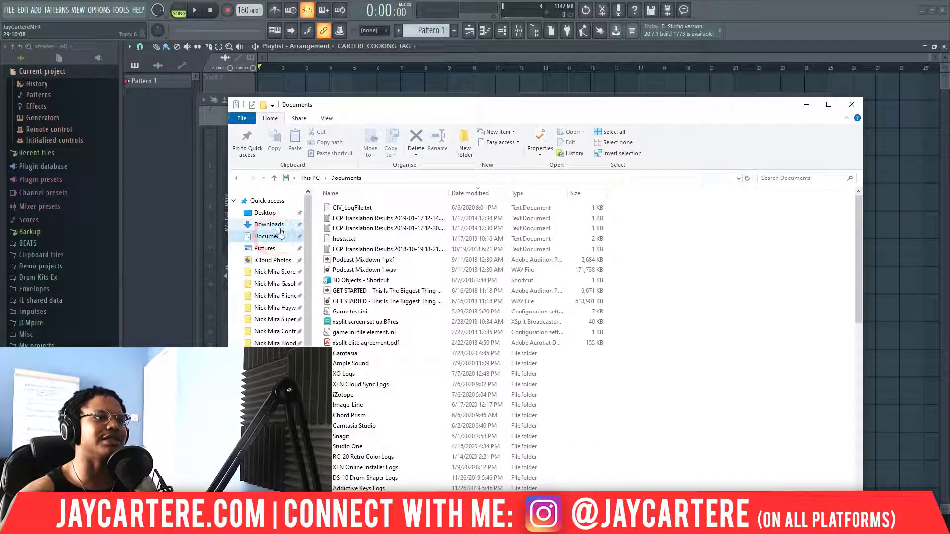
double_click(363, 406)
double_click(347, 250)
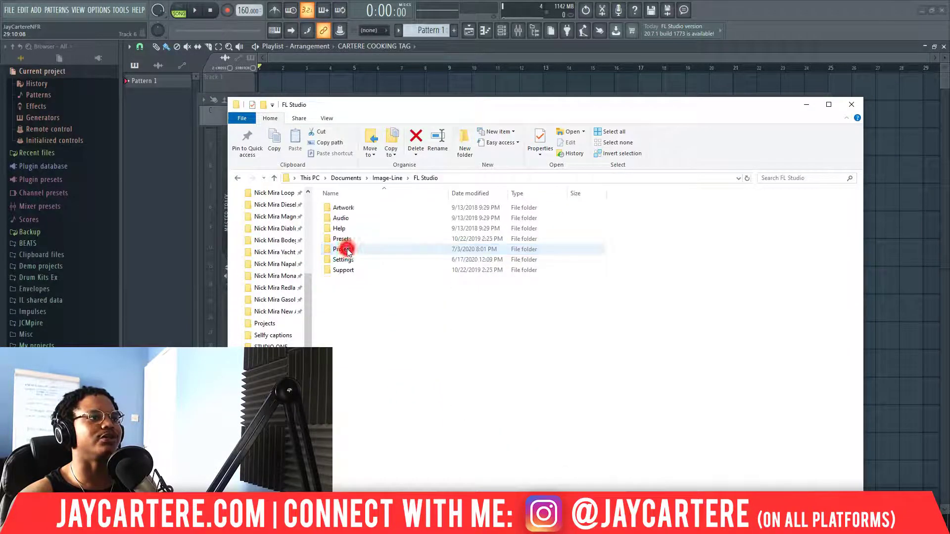
double_click(350, 259)
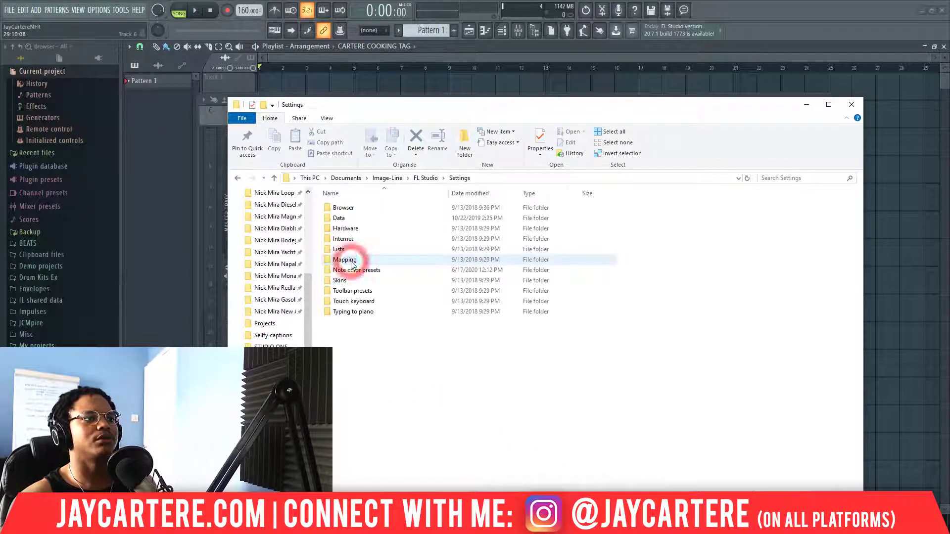
double_click(352, 262)
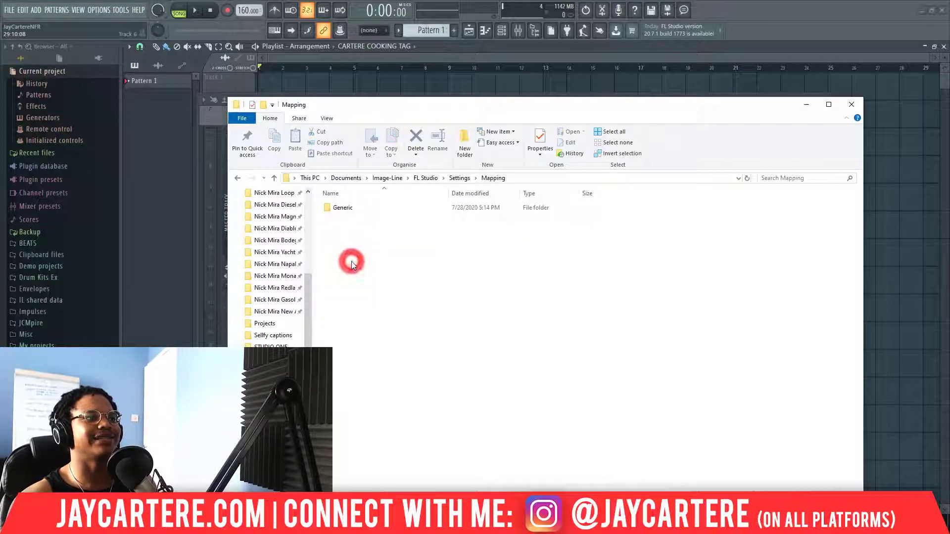
double_click(349, 207)
click(344, 208)
double_click(343, 210)
Open the Port -1.flmapping file, then minimize Explorer to return to FL Studio
double_click(364, 207)
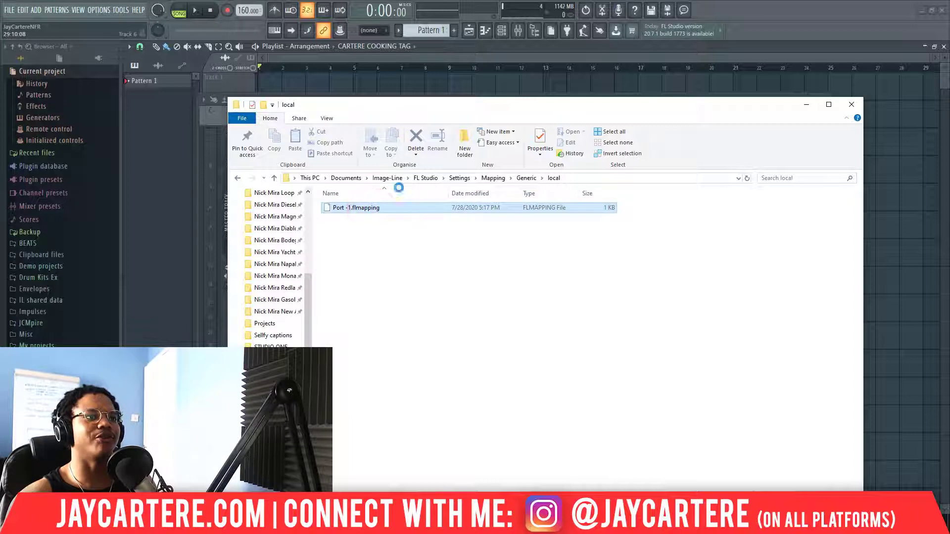
drag(481, 107, 441, 103)
drag(388, 269, 286, 198)
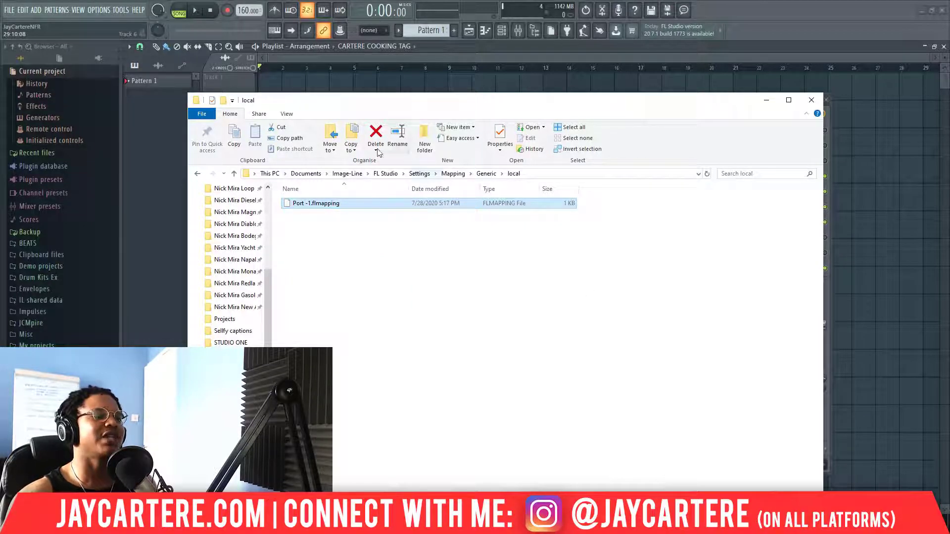
double_click(329, 205)
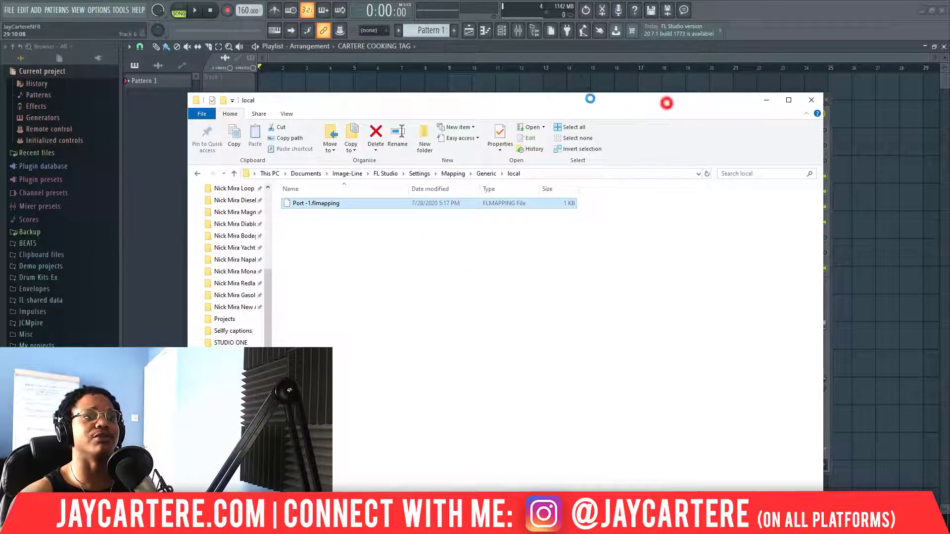
click(767, 101)
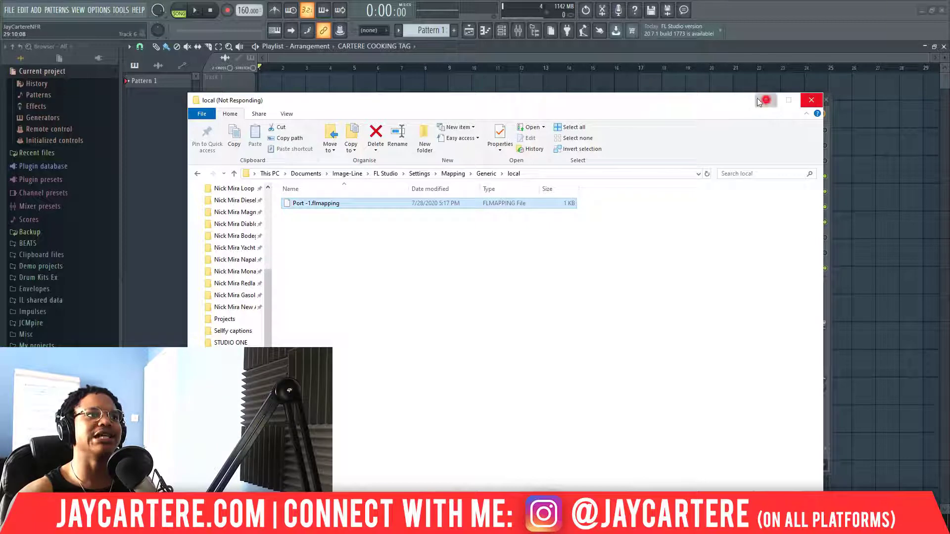